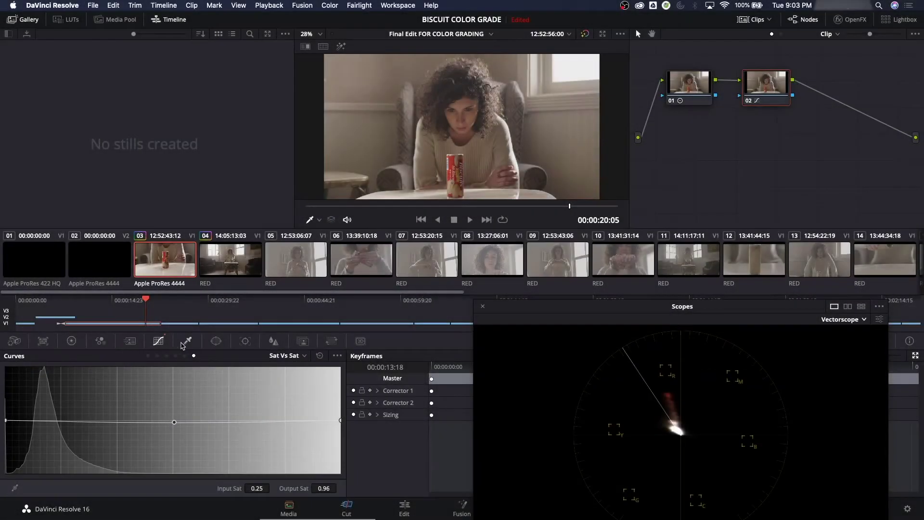
# - Open the HSL Qualifier, tidy nodes 01 and 02, and add serial node 03 after node 02
pyautogui.click(186, 341)
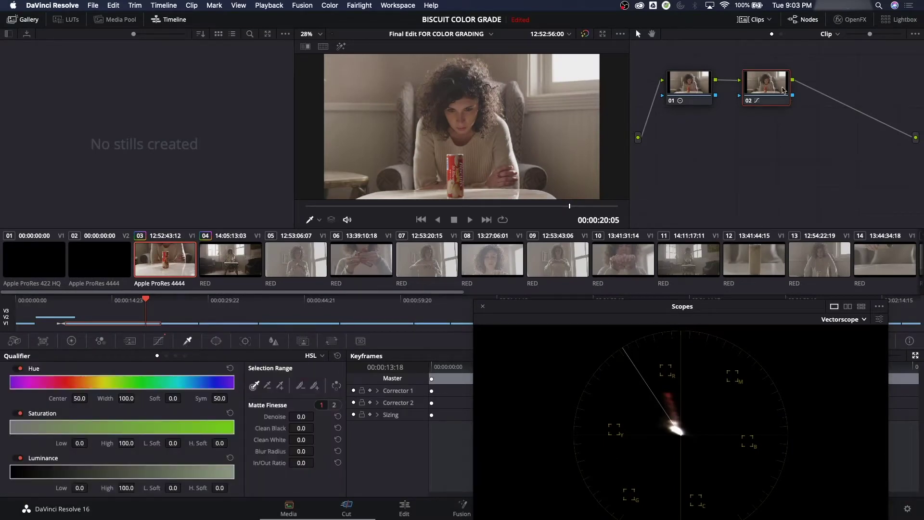
pyautogui.moveTo(776, 87); pyautogui.dragTo(766, 72)
pyautogui.moveTo(680, 95); pyautogui.dragTo(678, 87)
pyautogui.moveTo(752, 76); pyautogui.dragTo(747, 79)
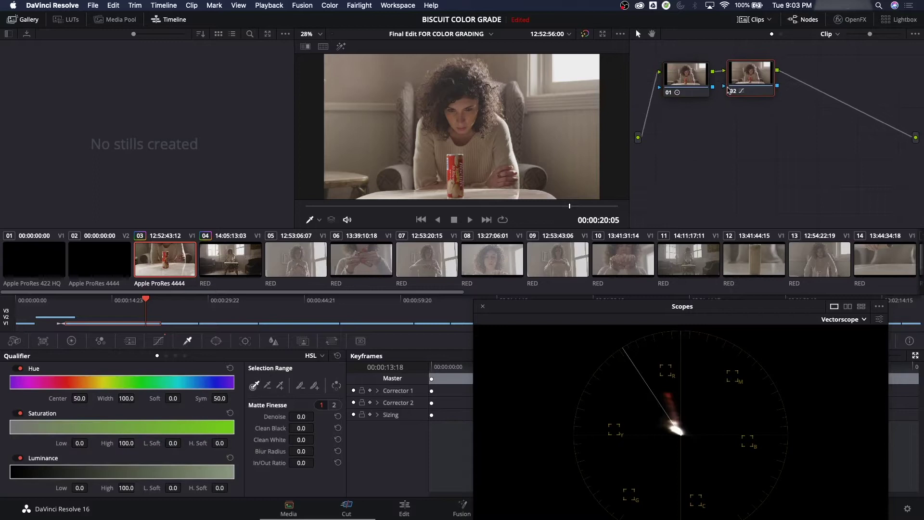
pyautogui.hotkey('alt', 's')
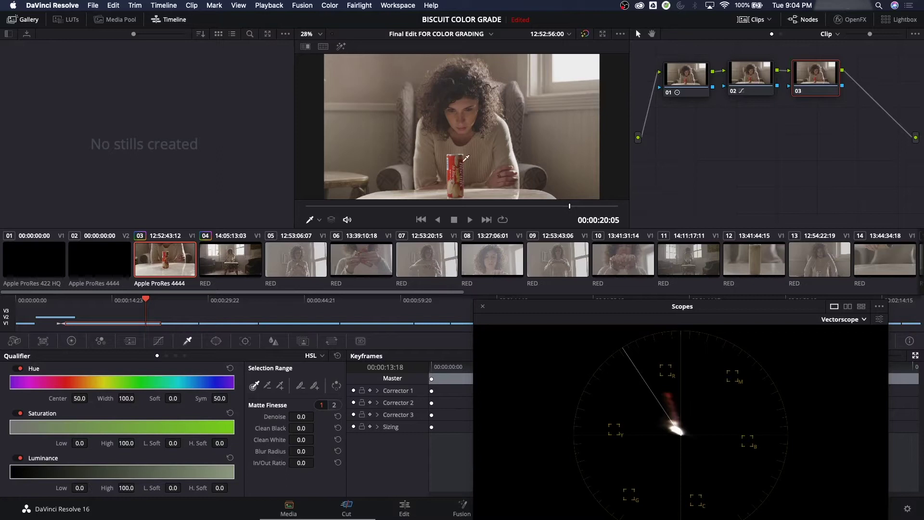
# - Sample the woman's face on node 03 with Highlight on, setting hue center 33.5 and width 7.2
pyautogui.click(473, 113)
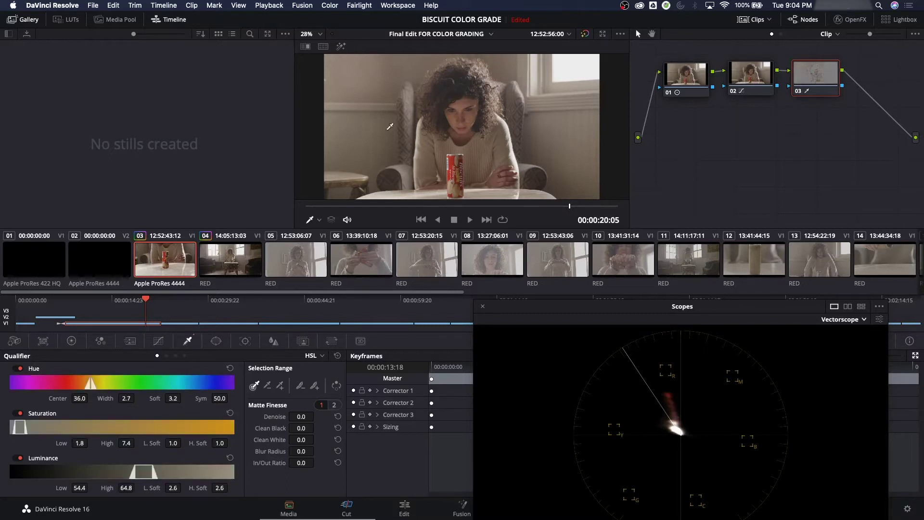
pyautogui.click(343, 47)
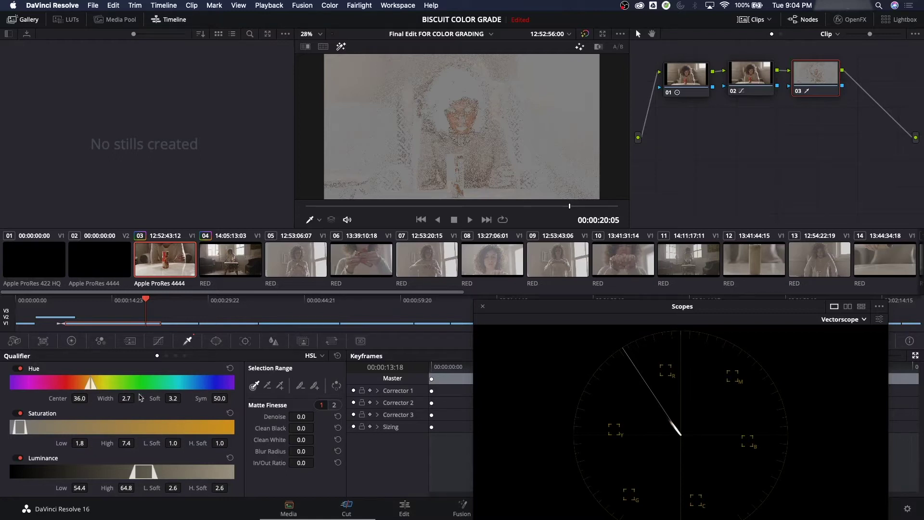
pyautogui.scroll(10, 137, 397)
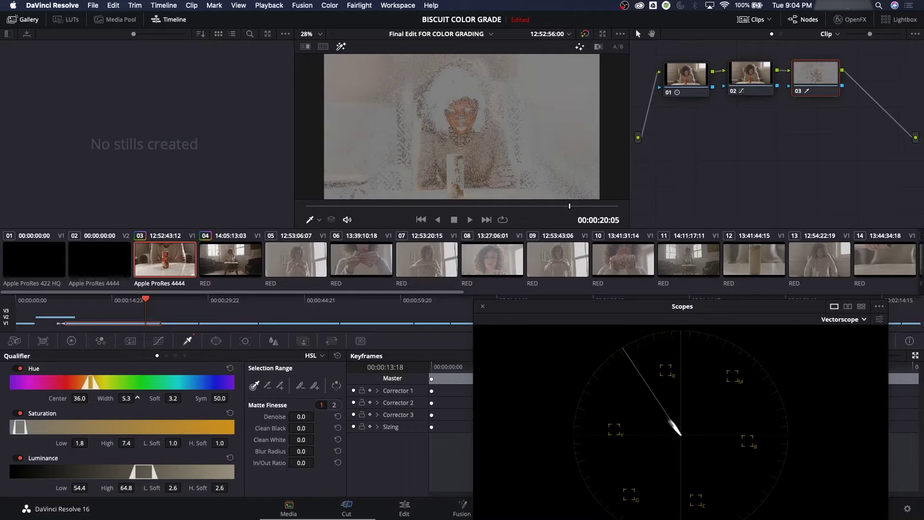
pyautogui.scroll(4, 137, 398)
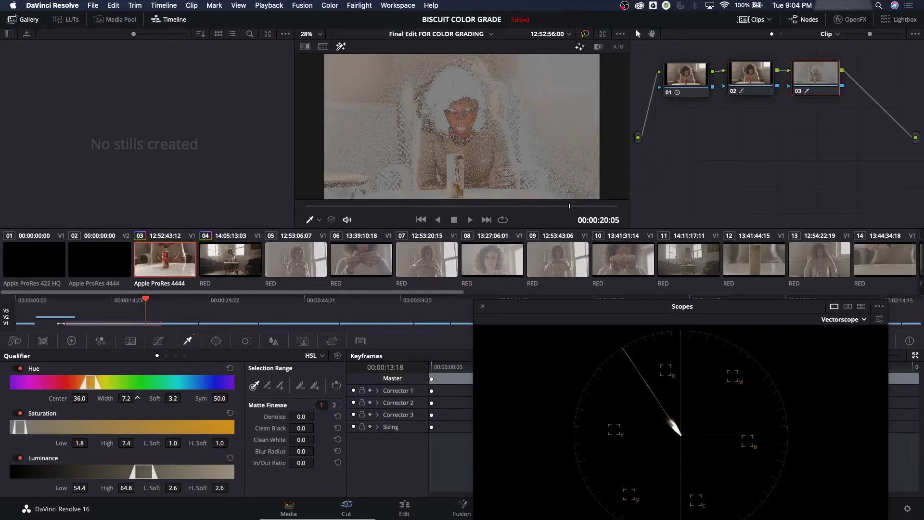
pyautogui.scroll(10, 128, 443)
pyautogui.scroll(-4, 128, 443)
pyautogui.moveTo(89, 383)
pyautogui.mouseDown()
pyautogui.moveTo(99, 384)
pyautogui.moveTo(84, 384)
pyautogui.mouseUp()
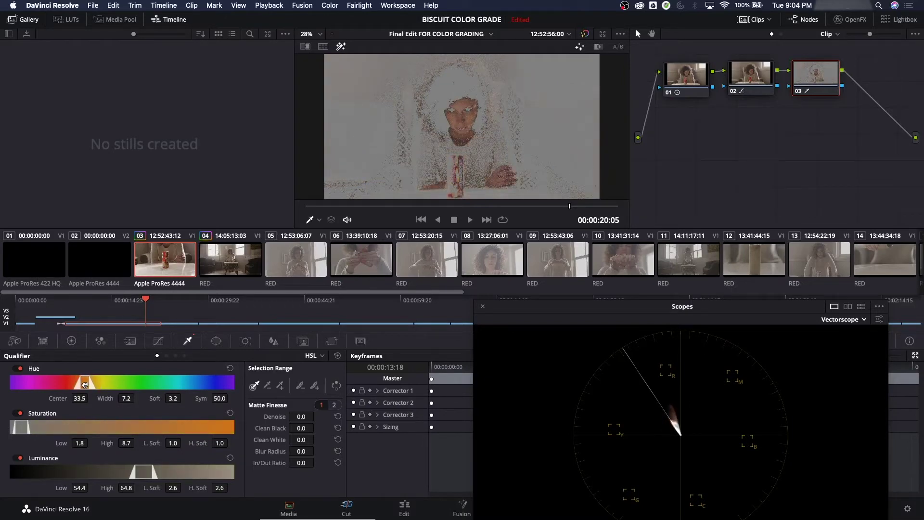
# - Set saturation 2.5–7.4, luminance 51.8–71.0 and hue width 10.2, adding more skin with the + picker
pyautogui.moveTo(21, 427); pyautogui.dragTo(21, 427)
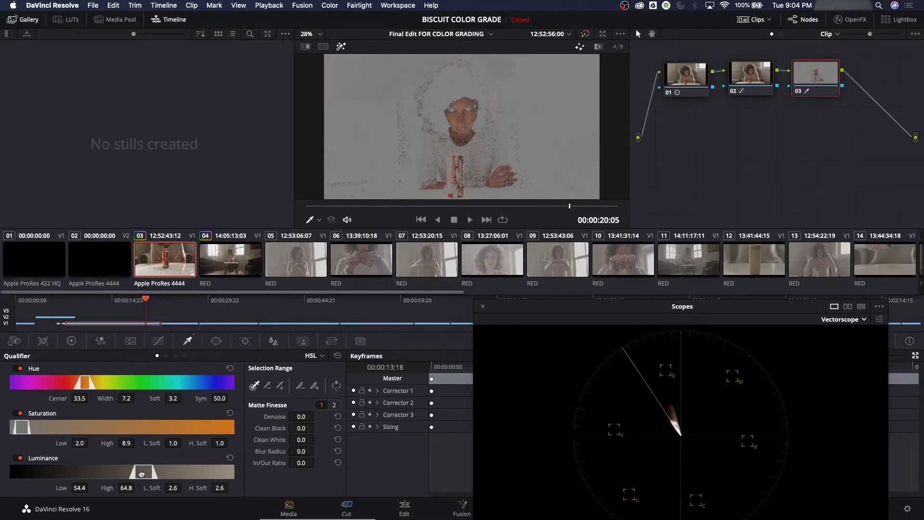
pyautogui.moveTo(142, 474); pyautogui.dragTo(136, 473)
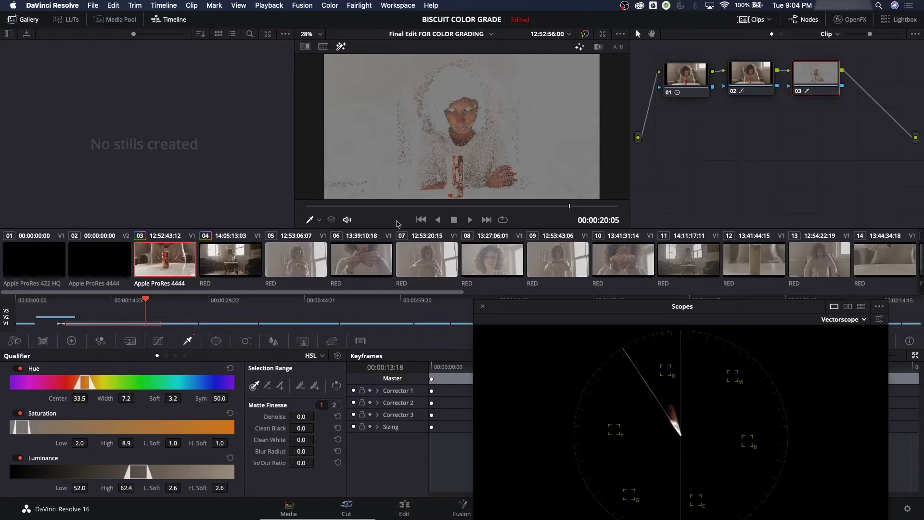
pyautogui.moveTo(30, 429); pyautogui.dragTo(25, 430)
pyautogui.moveTo(89, 387); pyautogui.dragTo(93, 387)
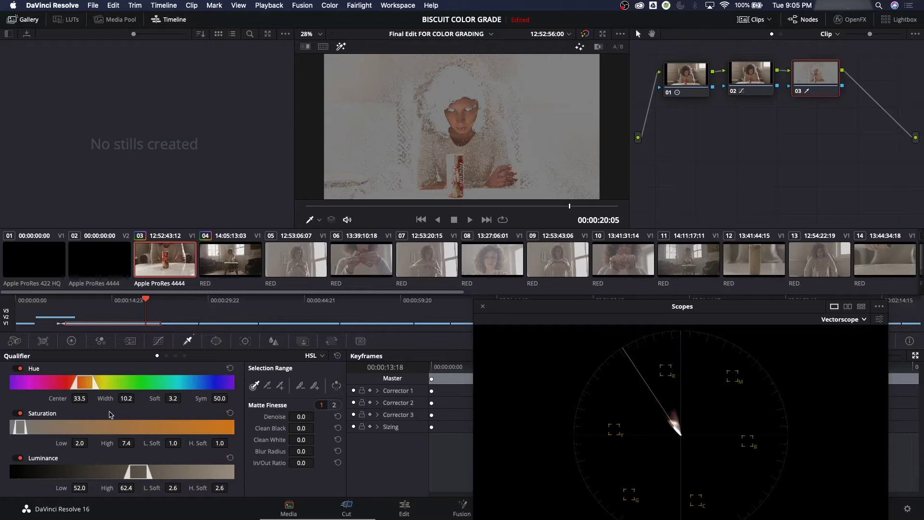
pyautogui.click(280, 385)
pyautogui.click(460, 188)
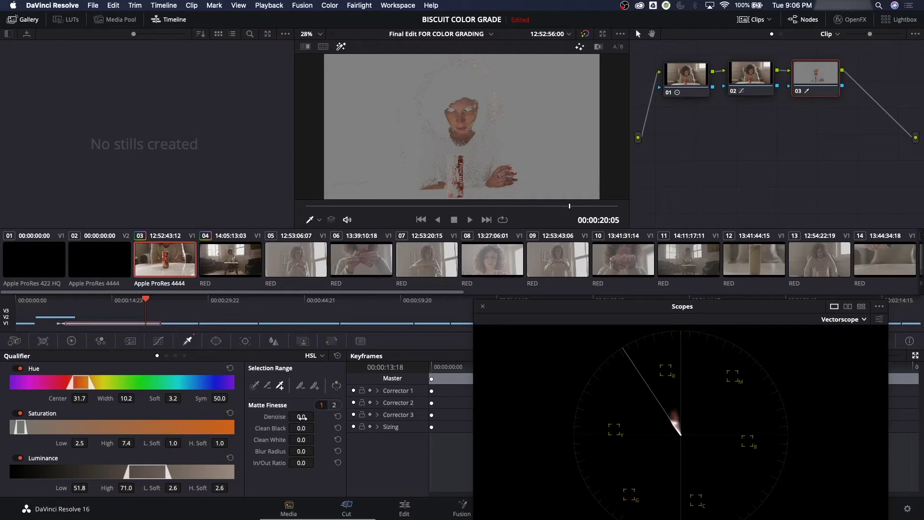
# - Refine the matte to Denoise 8.7, Clean Black 5.2, Clean White 7.7 and Blur Radius 9.2, checking in B/W
pyautogui.moveTo(301, 417); pyautogui.dragTo(317, 416)
pyautogui.click(599, 47)
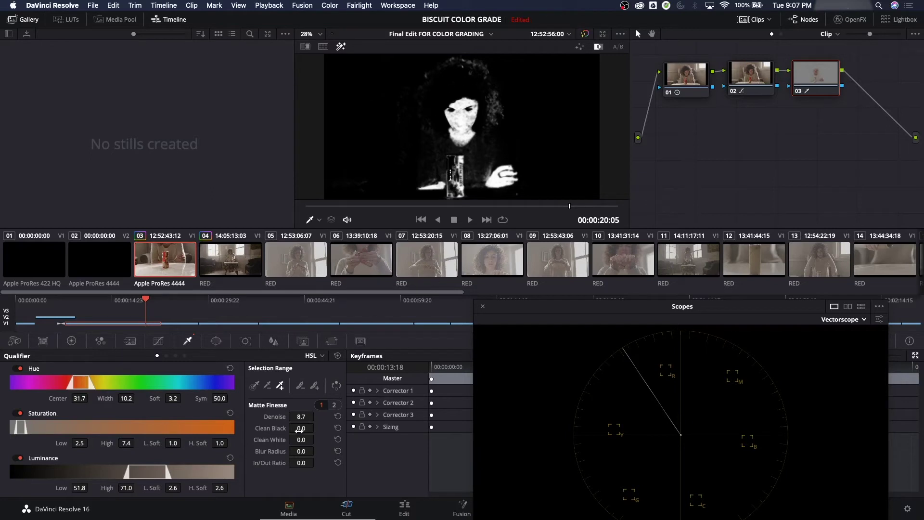
pyautogui.moveTo(317, 427); pyautogui.dragTo(317, 427)
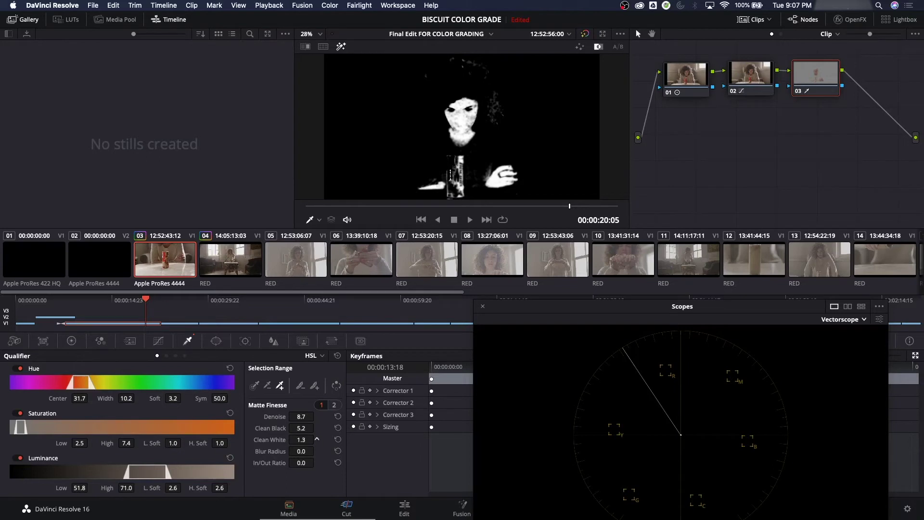
pyautogui.moveTo(317, 439); pyautogui.dragTo(318, 439)
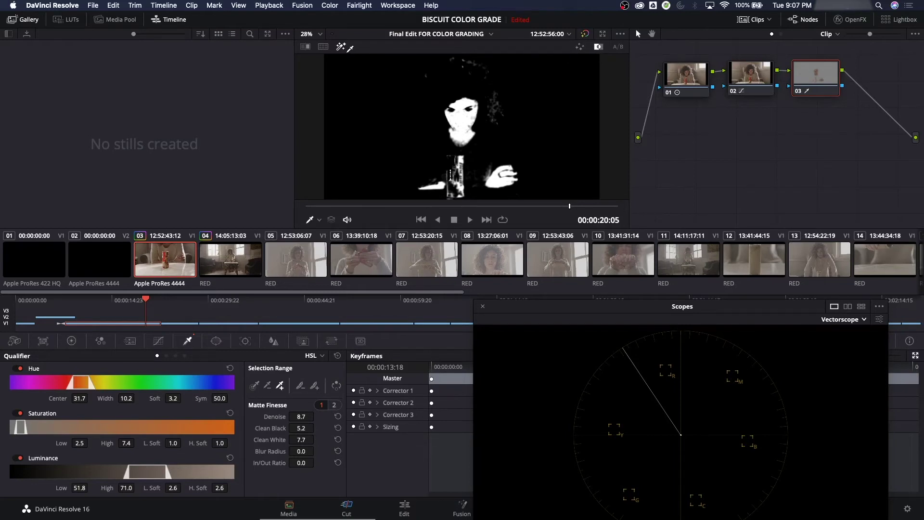
pyautogui.click(580, 47)
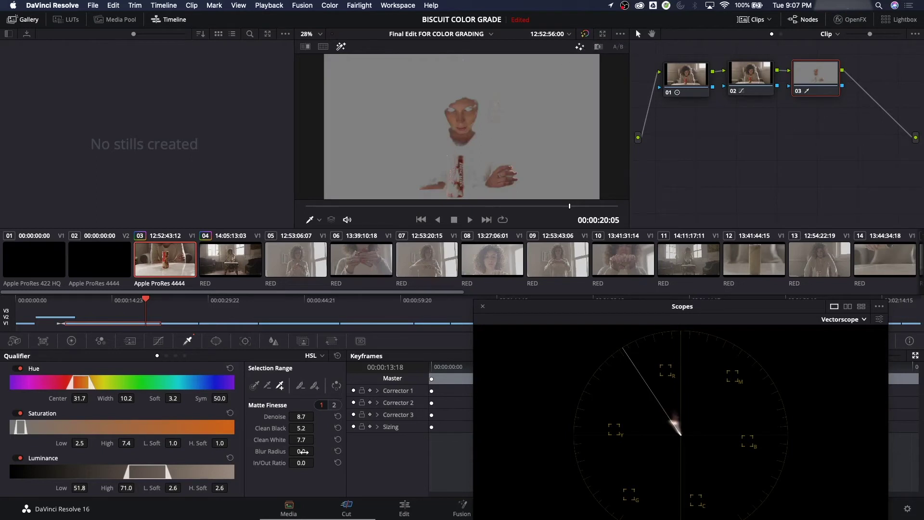
pyautogui.moveTo(301, 451); pyautogui.dragTo(353, 466)
# - Turn Highlight off, switch to the Color Wheels, and leave the gamma balance at neutral
pyautogui.click(340, 47)
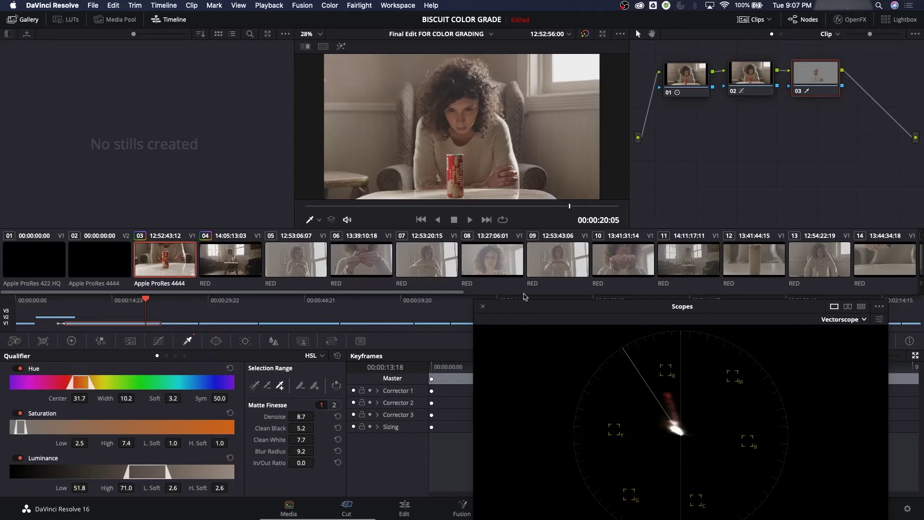
pyautogui.moveTo(809, 78); pyautogui.dragTo(812, 78)
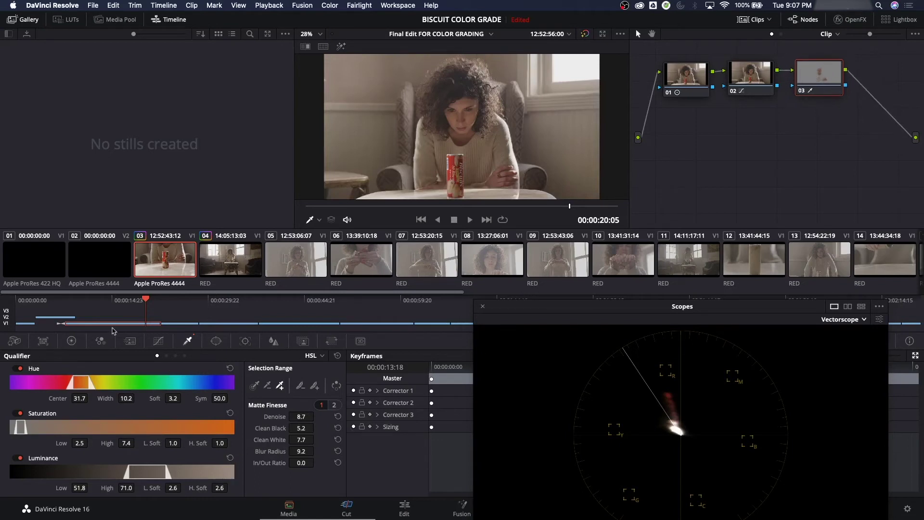
pyautogui.click(71, 340)
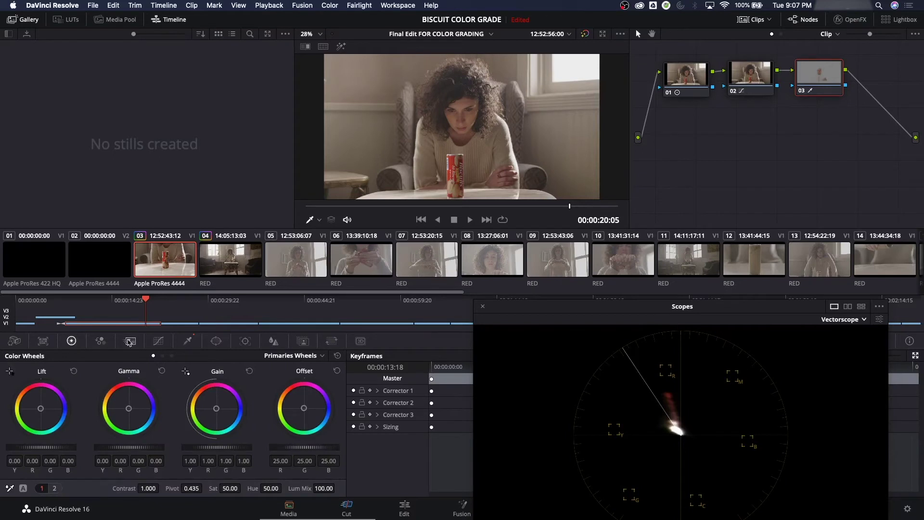
pyautogui.moveTo(125, 413)
pyautogui.mouseDown()
pyautogui.moveTo(144, 400)
pyautogui.moveTo(122, 412)
pyautogui.moveTo(139, 412)
pyautogui.mouseUp()
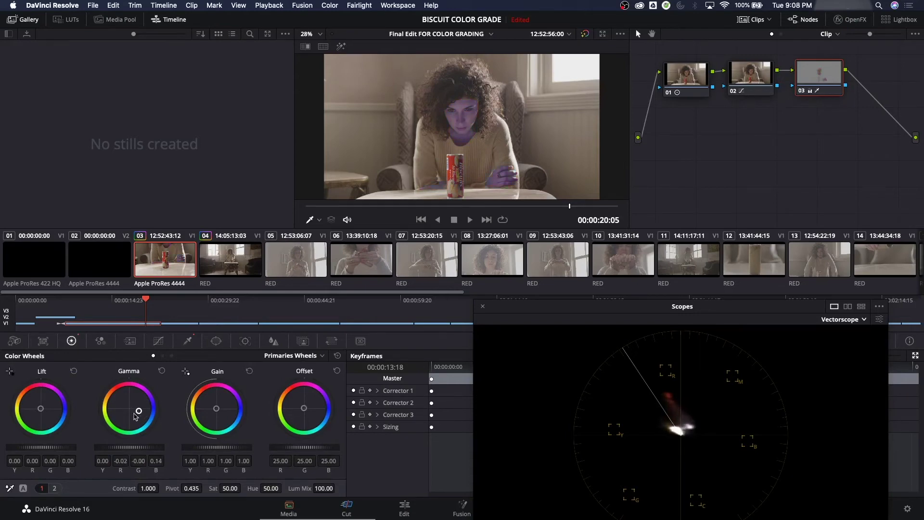
pyautogui.doubleClick(136, 413)
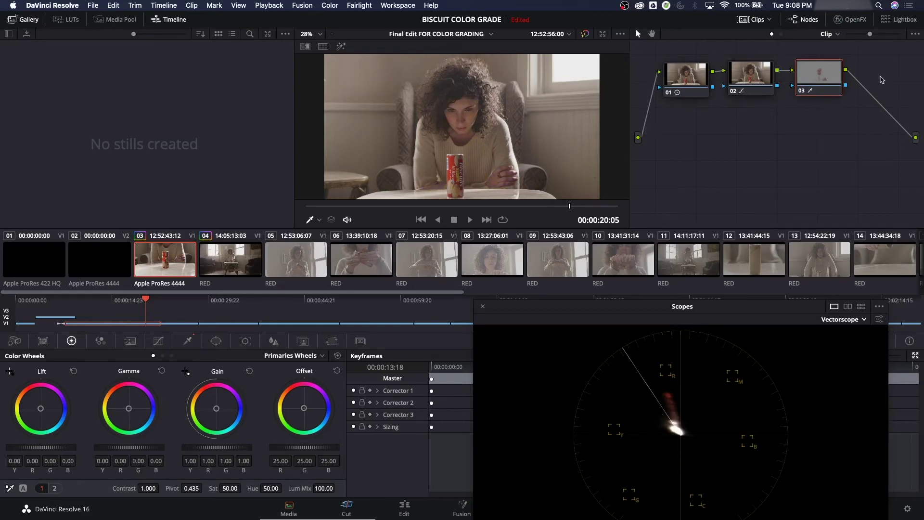
# - With Highlight on, add a Circle window to node 03, squashed into a flat ellipse over the face
pyautogui.click(342, 47)
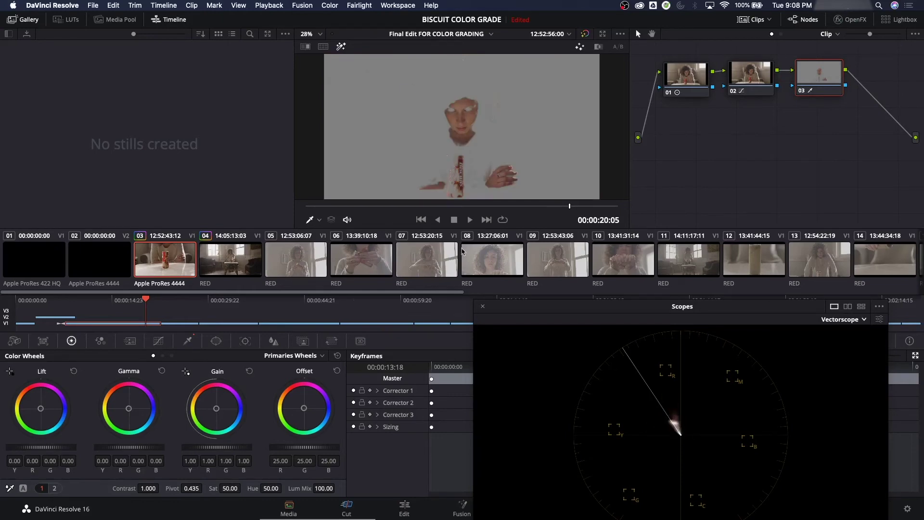
pyautogui.moveTo(510, 308); pyautogui.dragTo(571, 253)
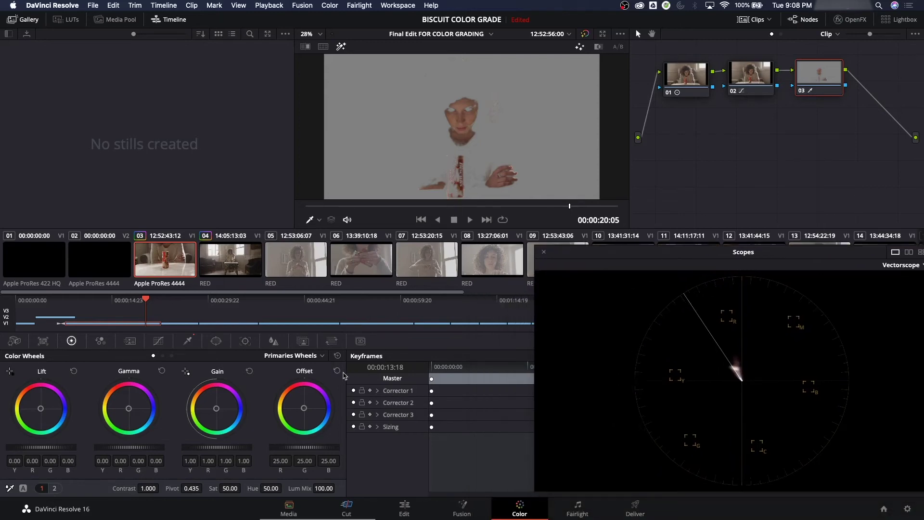
pyautogui.click(217, 342)
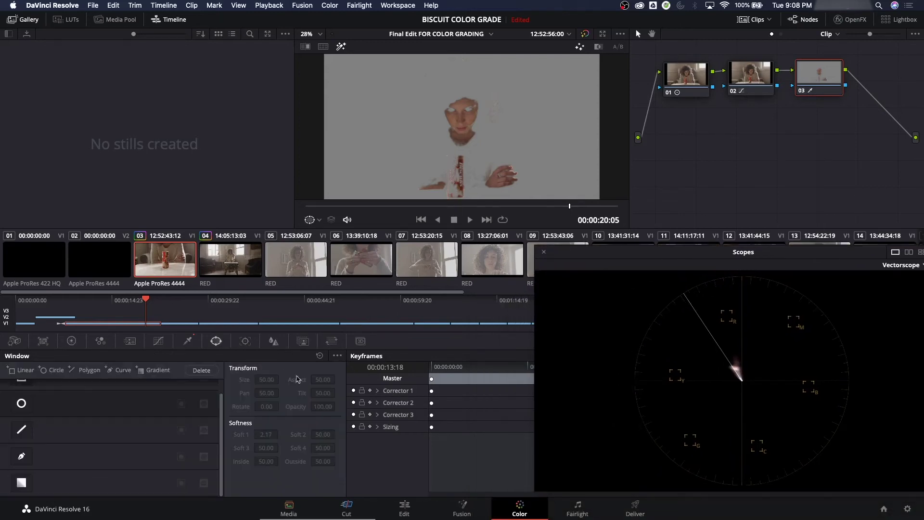
pyautogui.click(21, 404)
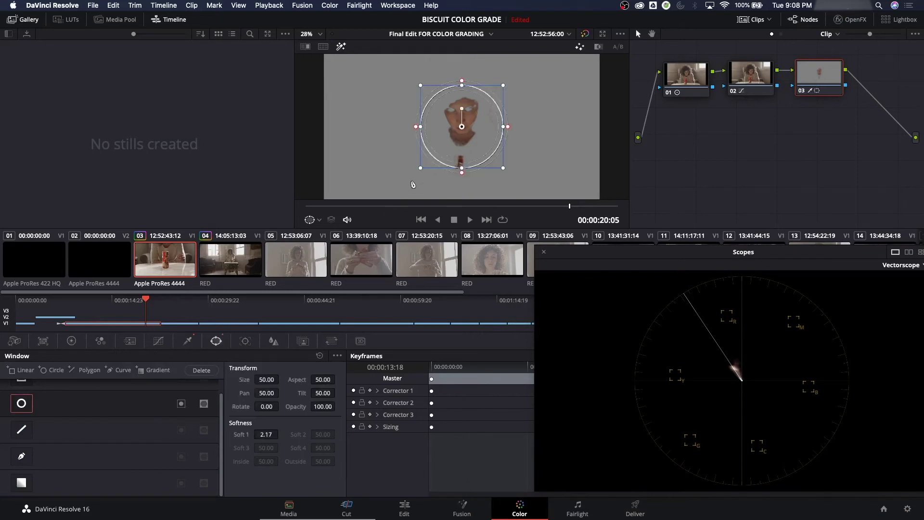
pyautogui.moveTo(461, 168); pyautogui.dragTo(478, 131)
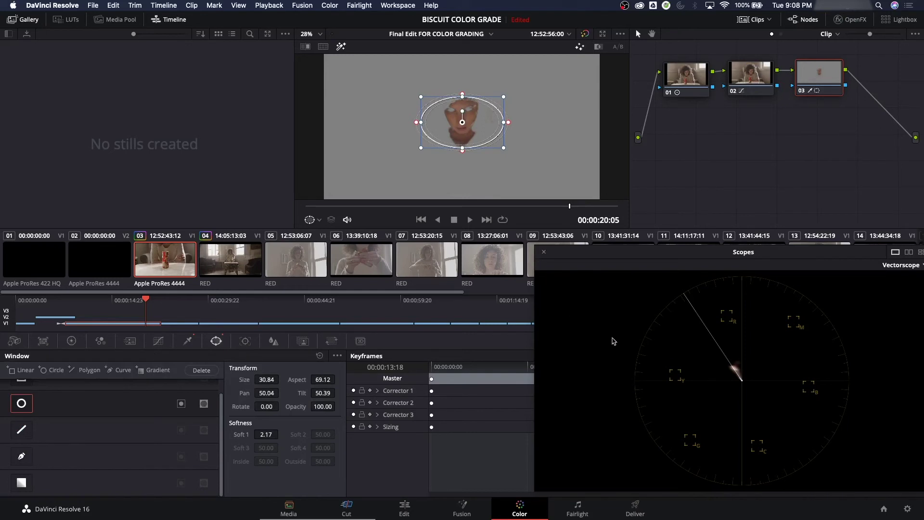
# - Enlarge and reposition the scopes to view the vectorscope, then return to the Color Wheels
pyautogui.moveTo(642, 255); pyautogui.dragTo(402, 182)
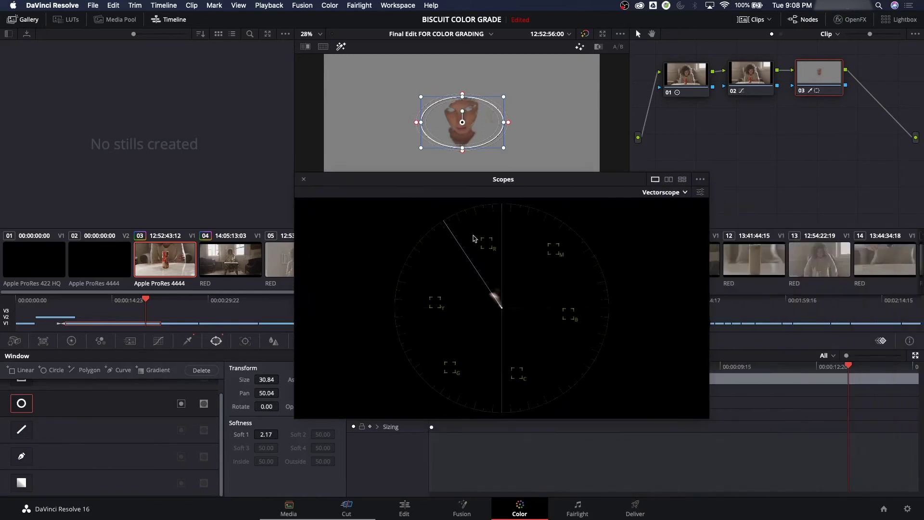
pyautogui.moveTo(709, 423); pyautogui.dragTo(840, 479)
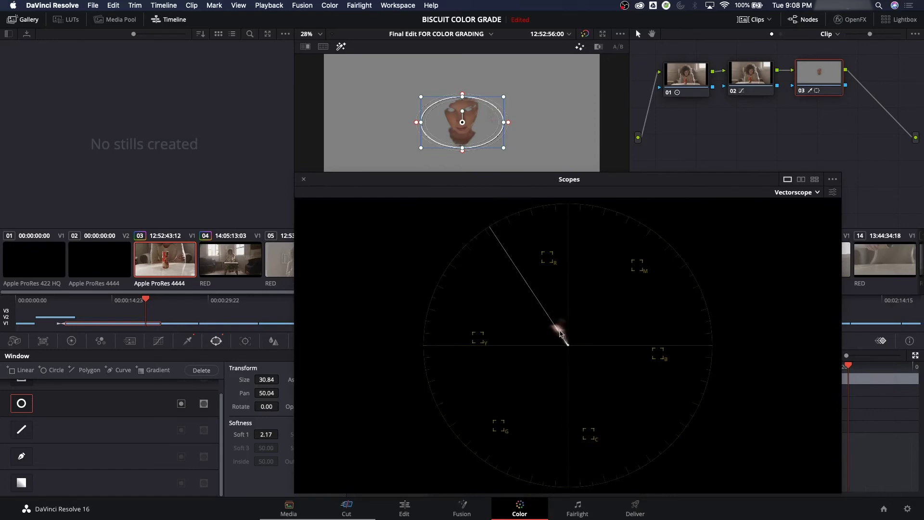
pyautogui.moveTo(434, 188); pyautogui.dragTo(491, 185)
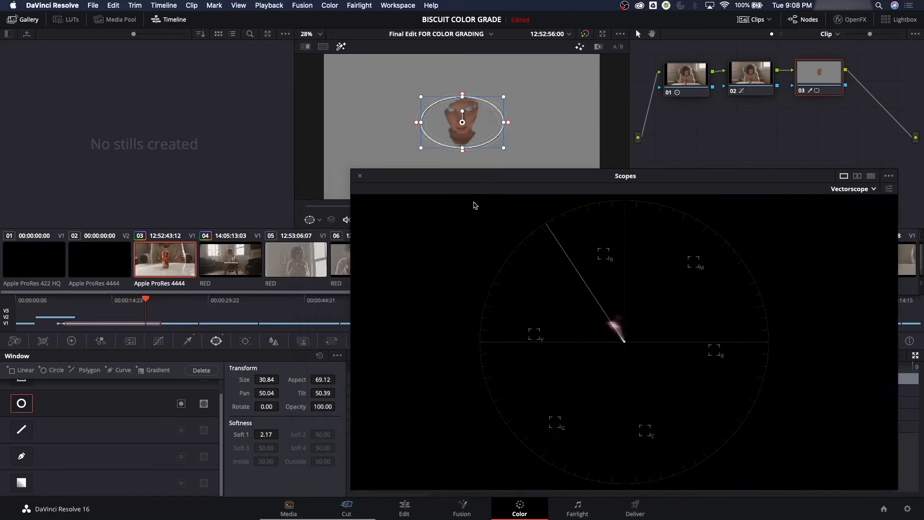
pyautogui.click(72, 341)
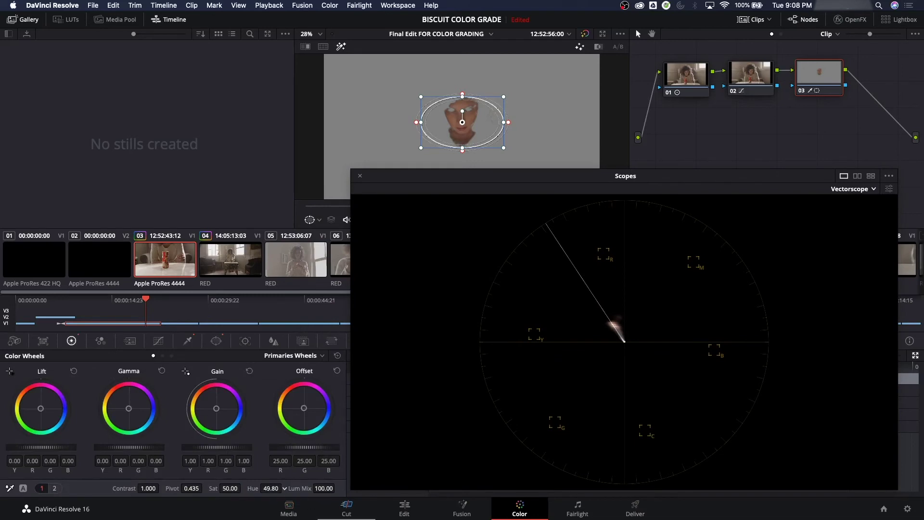
# - Lower the face hue slightly and close the Scopes window
pyautogui.moveTo(270, 488); pyautogui.dragTo(266, 488)
pyautogui.moveTo(451, 183); pyautogui.dragTo(452, 191)
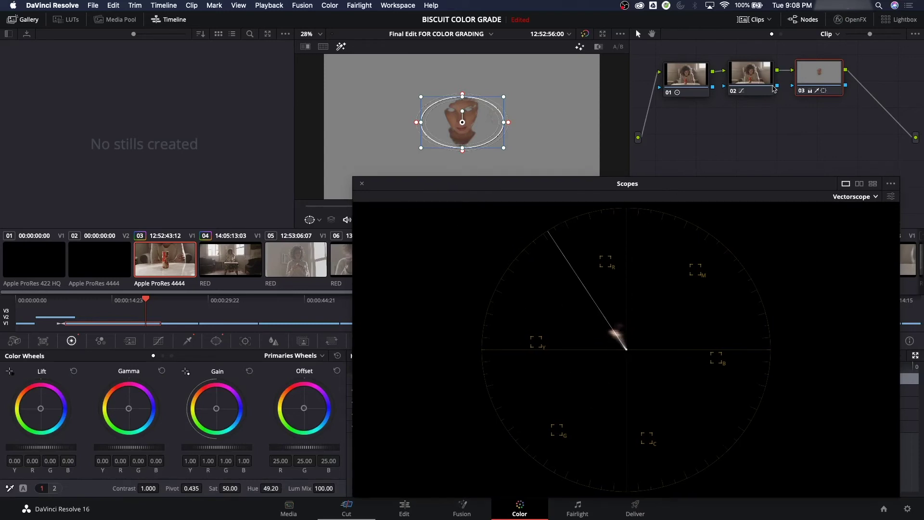
pyautogui.click(362, 183)
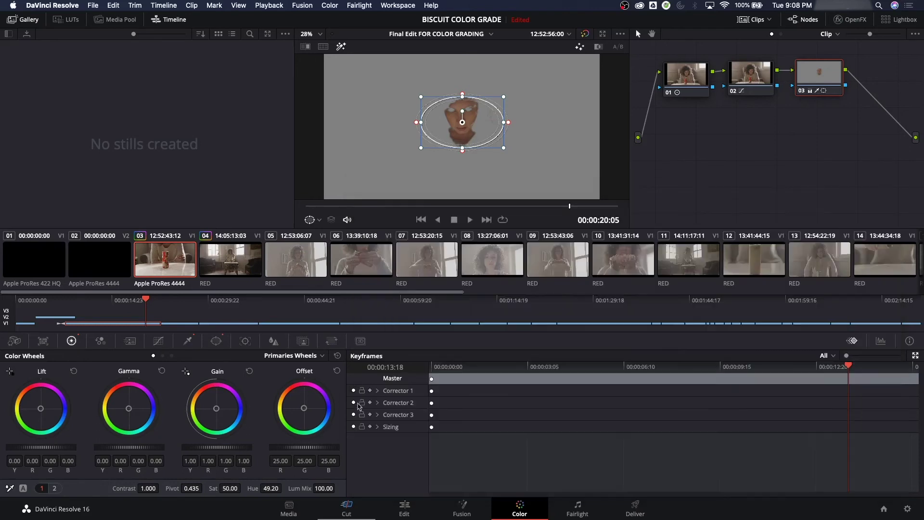
# - Reopen the Qualifier with Highlight off and select node 03 to review its matte (Clean Black 5.1, Blur 9.3)
pyautogui.click(187, 341)
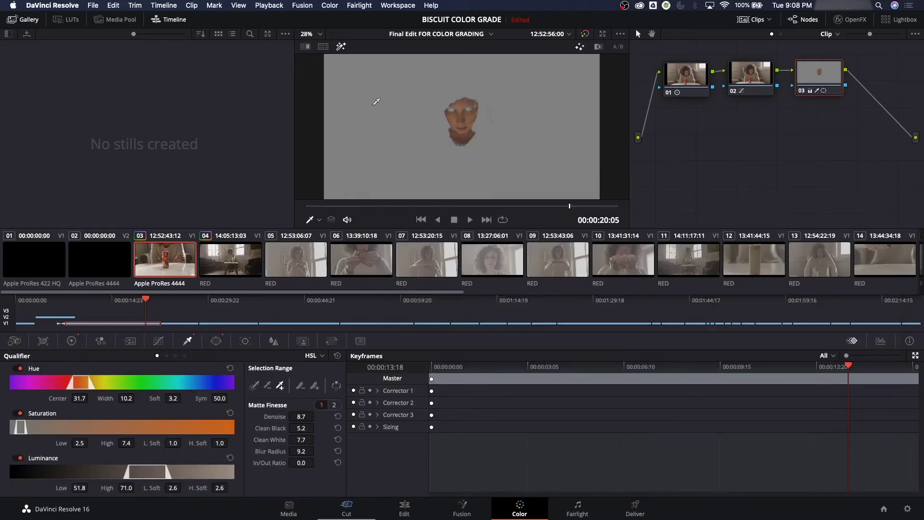
pyautogui.click(342, 46)
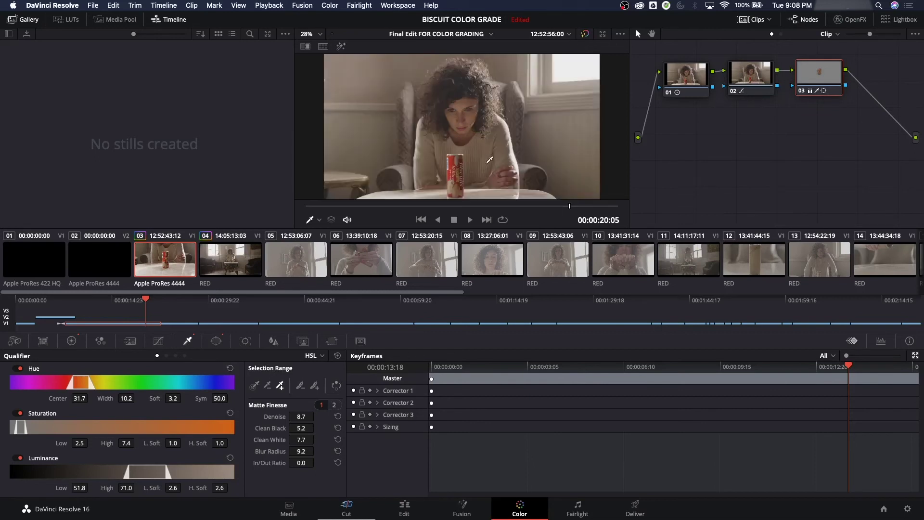
pyautogui.hotkey('shift', ';')
pyautogui.hotkey('shift', ';')
pyautogui.click(819, 73)
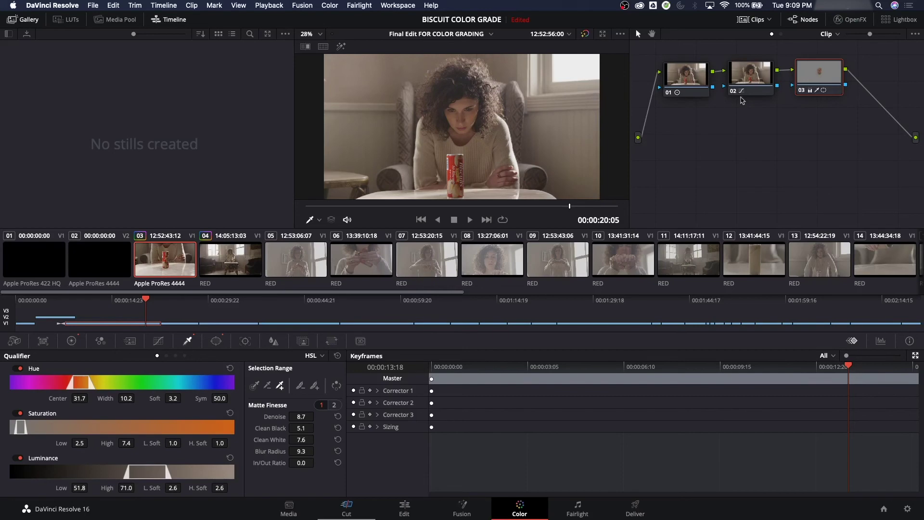
pyautogui.hotkey('alt', 'f')
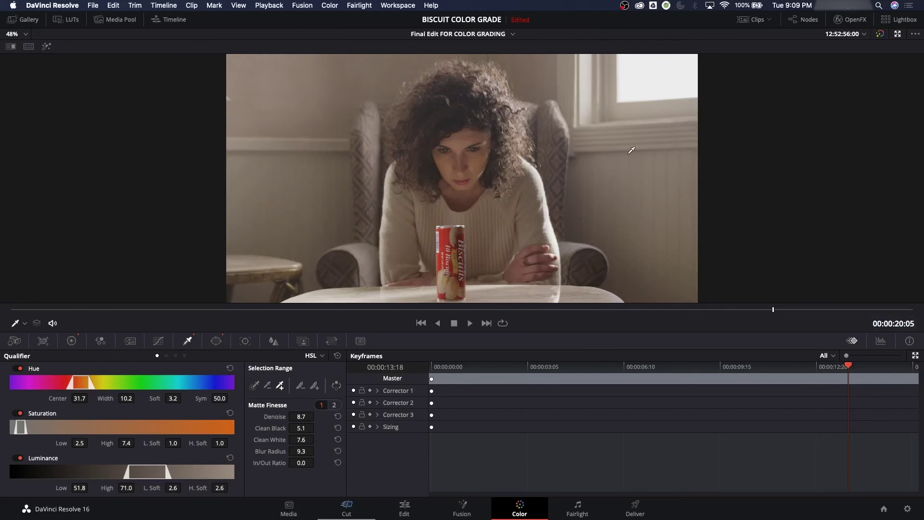
# - Set node 03's Hue to 39.40, checking the face tint in the Enhanced Viewer
pyautogui.hotkey('alt', 'f')
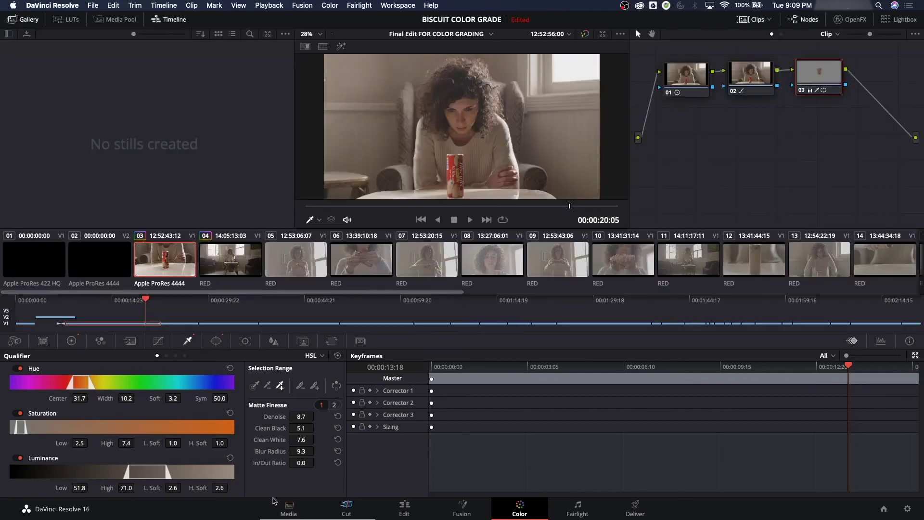
pyautogui.click(76, 343)
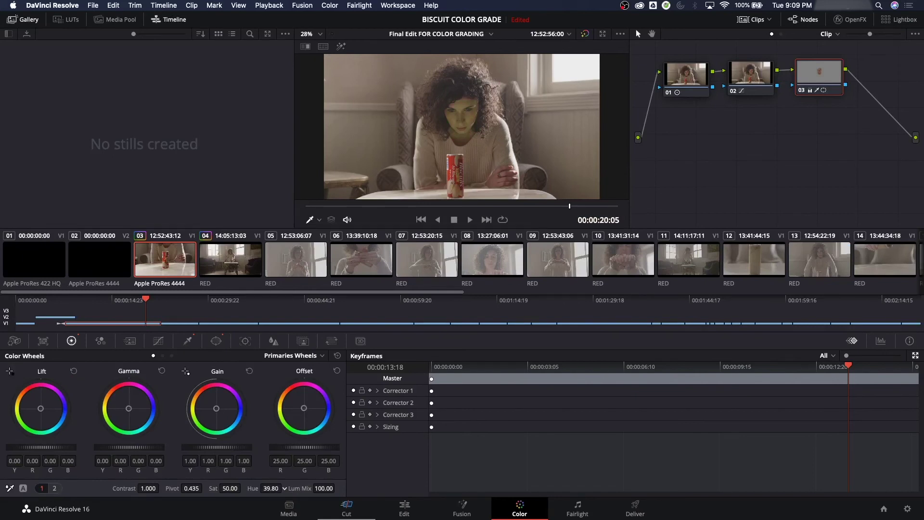
pyautogui.moveTo(284, 488); pyautogui.dragTo(289, 487)
pyautogui.hotkey('alt', 'f')
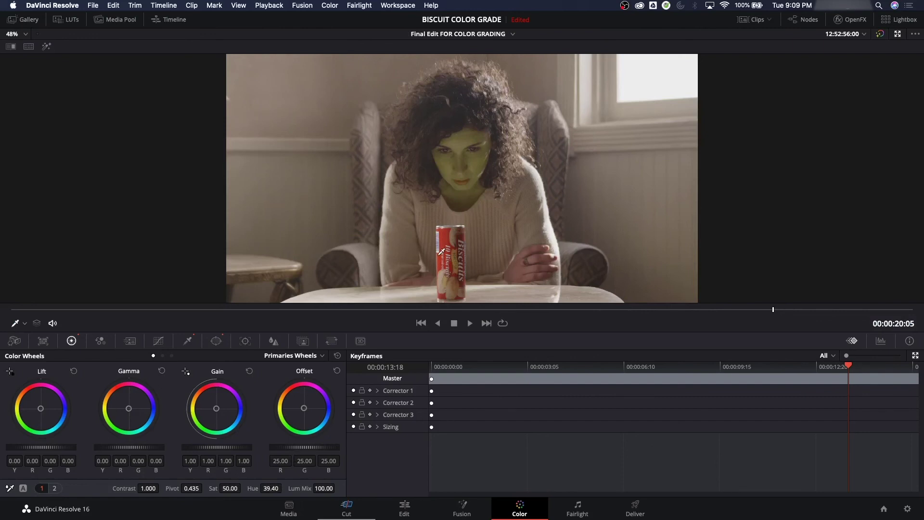
pyautogui.hotkey('alt', 'f')
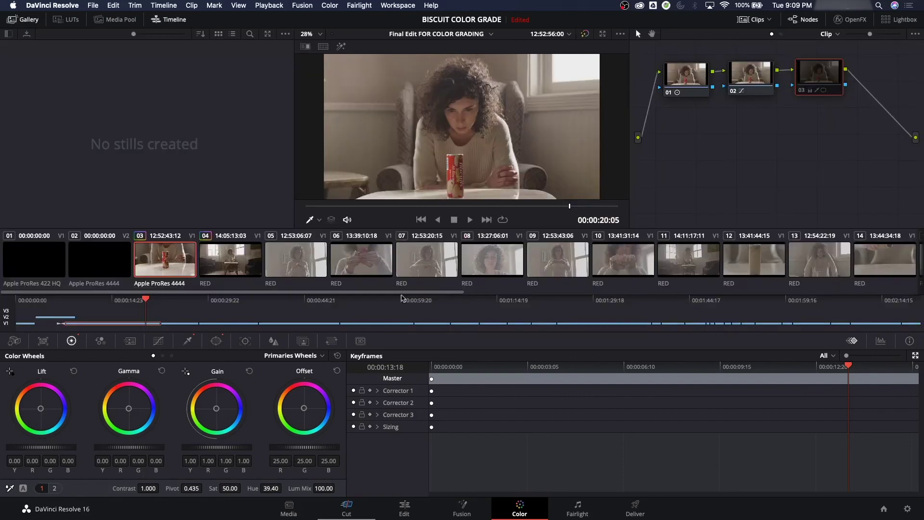